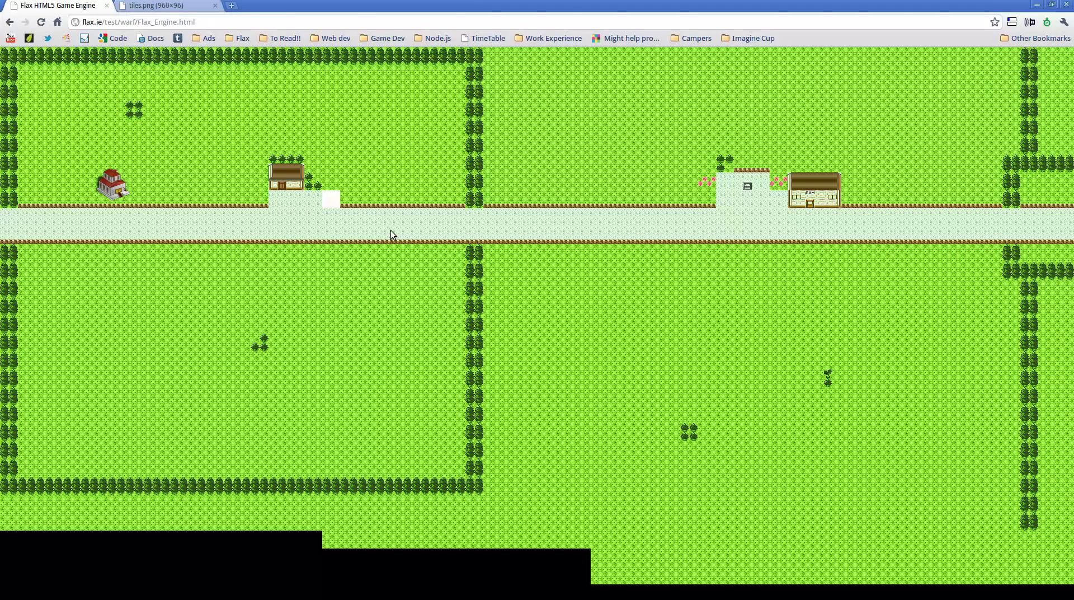
- Show the editor's debug toolbar above the town tile map with the grave (`) key
key(grave)
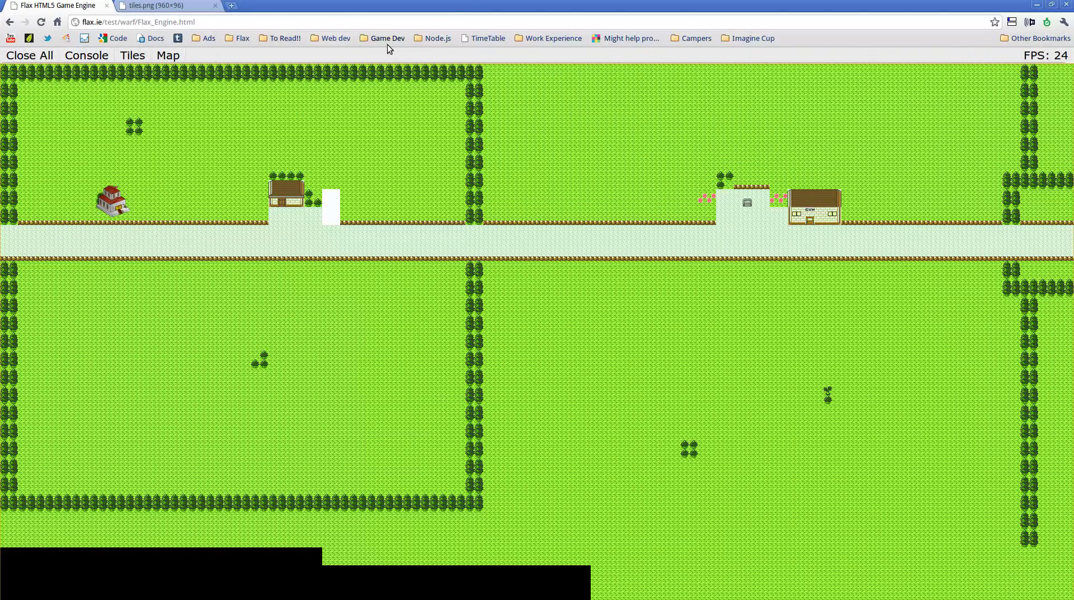
- Paint winding brown dirt tile paths across the lower and right grass fields, then close the panels
click(131, 56)
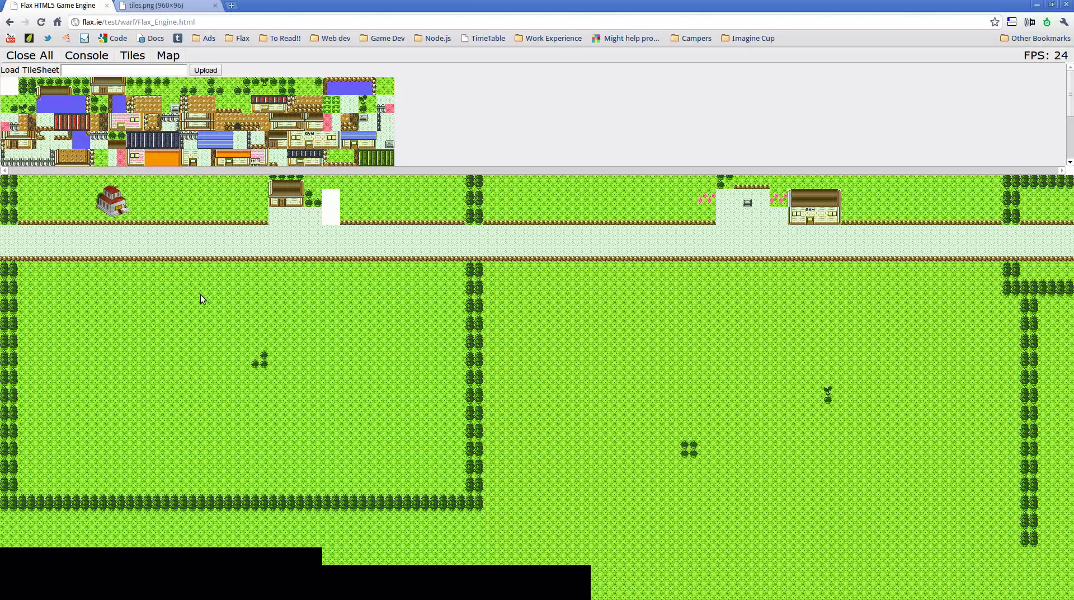
mouse_move(200, 295)
mouse_down()
mouse_move(190, 334)
mouse_move(306, 423)
mouse_move(539, 386)
mouse_move(360, 312)
mouse_move(230, 378)
mouse_move(262, 497)
mouse_move(555, 438)
mouse_move(434, 297)
mouse_move(208, 330)
mouse_move(263, 494)
mouse_move(595, 409)
mouse_move(295, 374)
mouse_move(434, 355)
mouse_move(394, 429)
mouse_move(296, 432)
mouse_move(325, 397)
mouse_move(337, 404)
mouse_move(290, 384)
mouse_move(307, 425)
mouse_move(342, 444)
mouse_move(362, 410)
mouse_move(416, 417)
mouse_move(454, 438)
mouse_move(570, 432)
mouse_move(705, 394)
mouse_move(733, 308)
mouse_move(616, 295)
mouse_move(600, 315)
mouse_move(670, 419)
mouse_move(749, 452)
mouse_move(812, 406)
mouse_move(809, 353)
mouse_move(768, 378)
mouse_move(790, 442)
mouse_move(852, 479)
mouse_move(931, 384)
mouse_up()
mouse_move(874, 297)
mouse_down()
mouse_move(822, 295)
mouse_move(868, 346)
mouse_up()
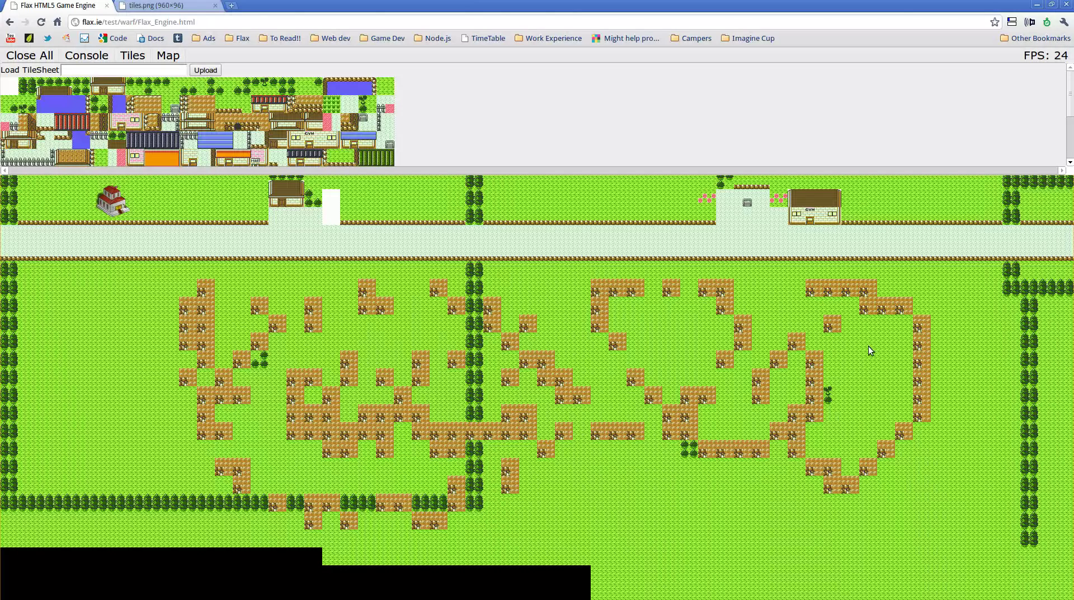
click(46, 52)
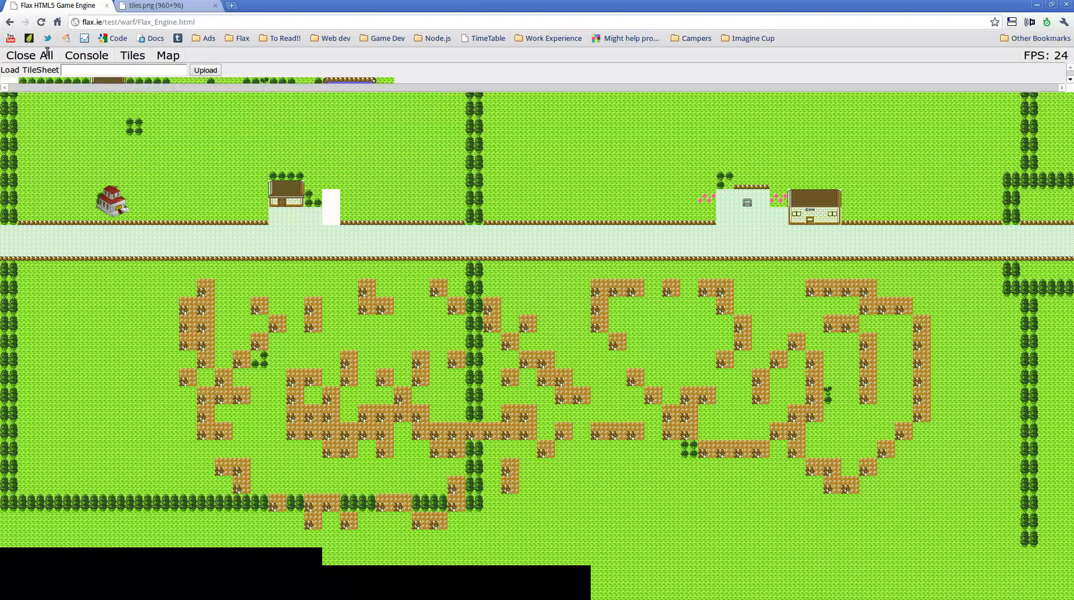
right_click(486, 262)
click(518, 384)
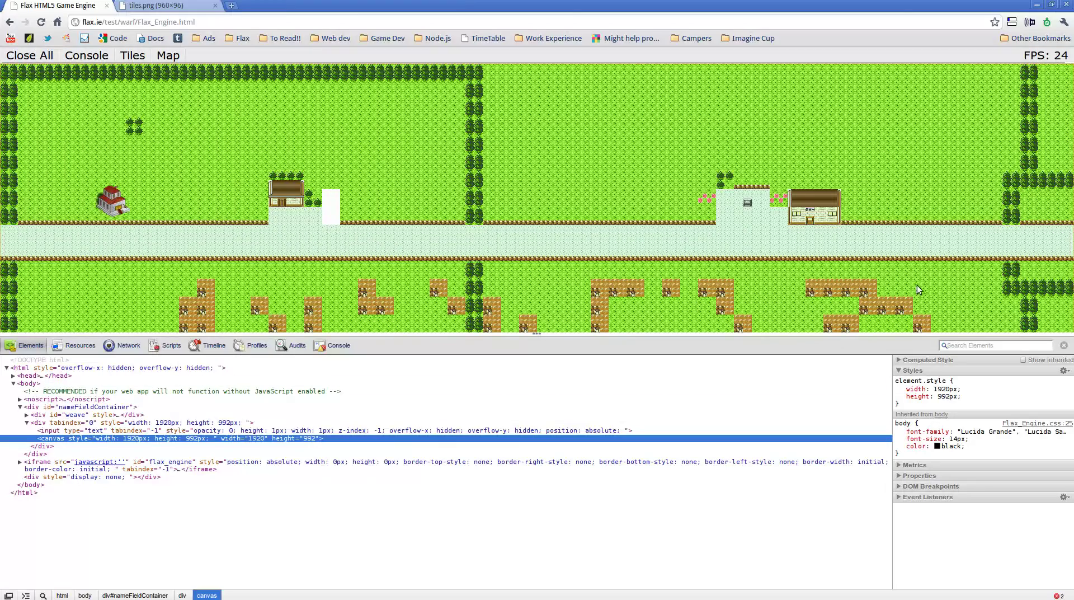
click(1065, 345)
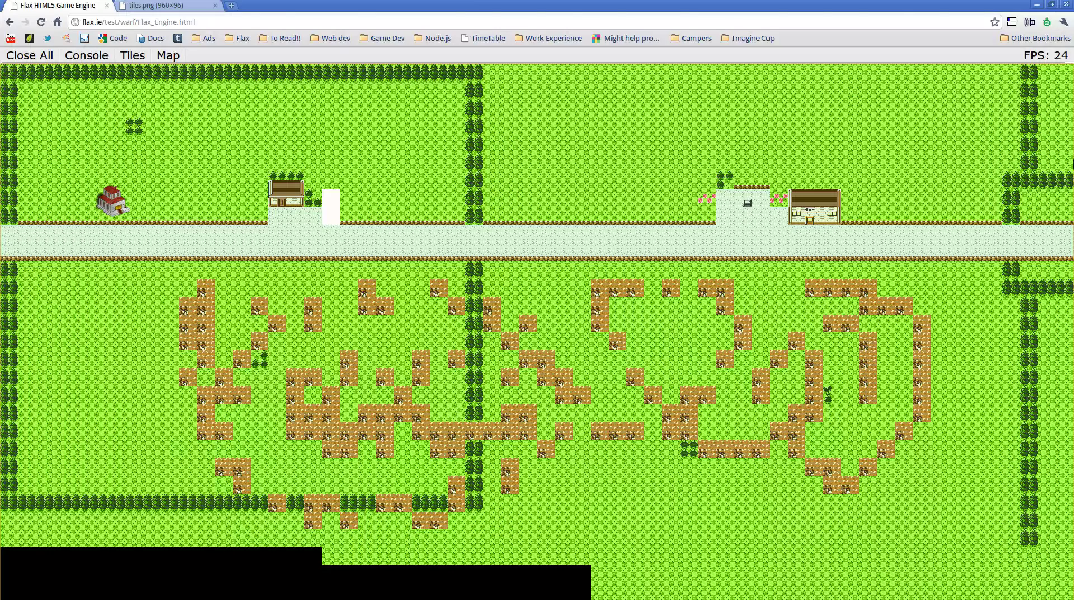
click(1064, 23)
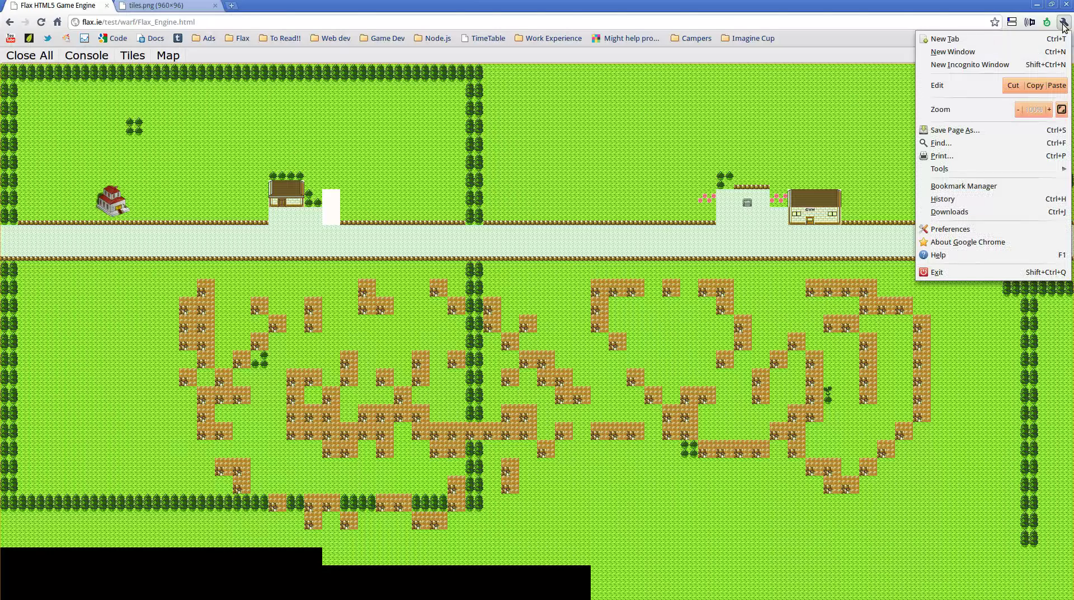
click(949, 244)
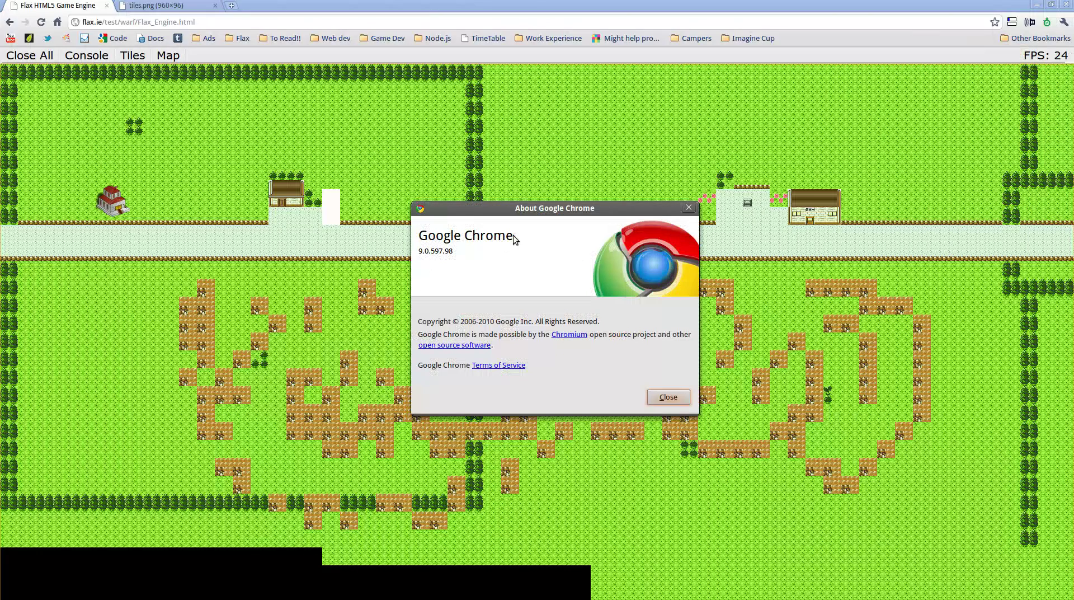
click(668, 397)
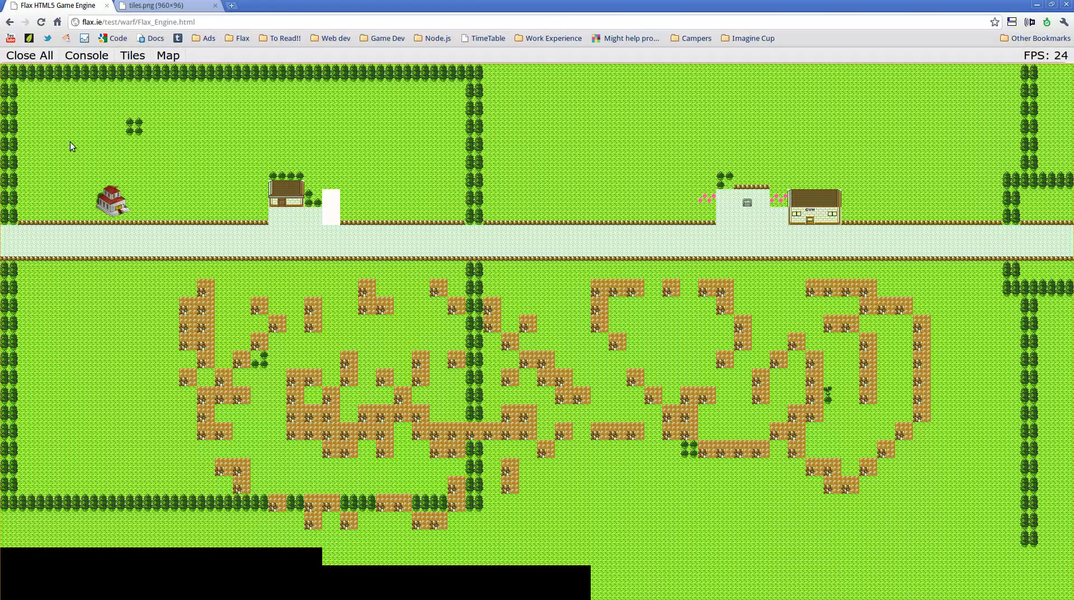
- Load tiles.png as the map's tilesheet, using its address copied from the other tab
click(132, 56)
click(77, 67)
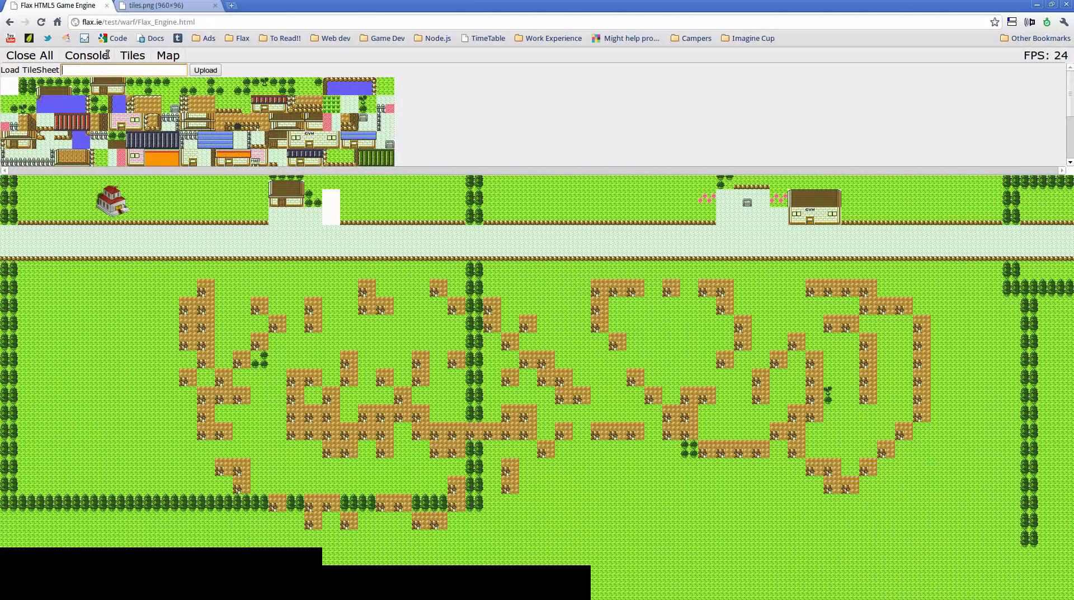
click(132, 7)
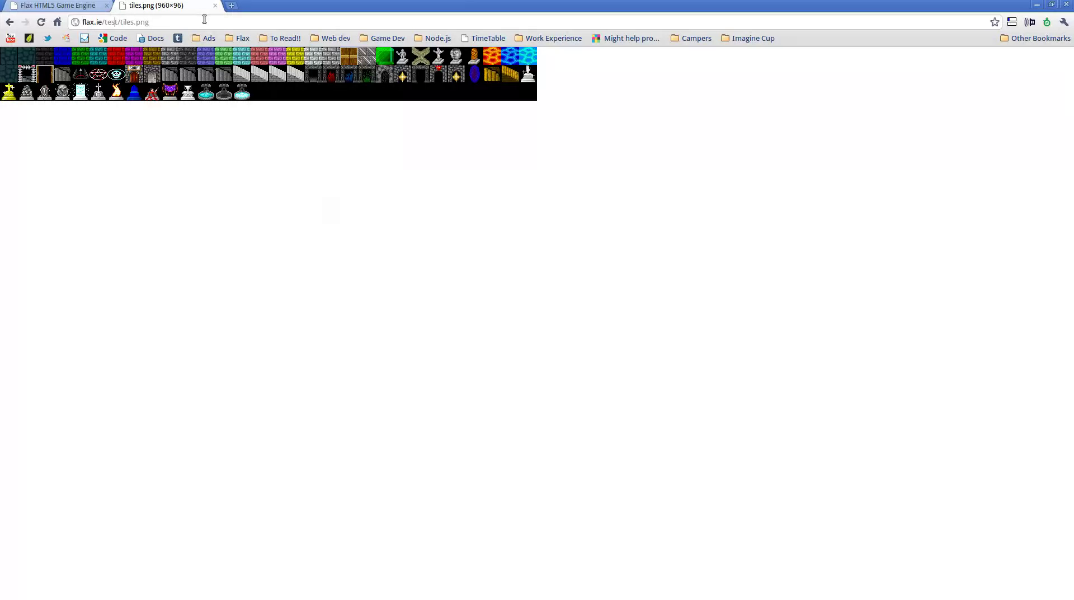
key(ctrl+a)
key(ctrl+c)
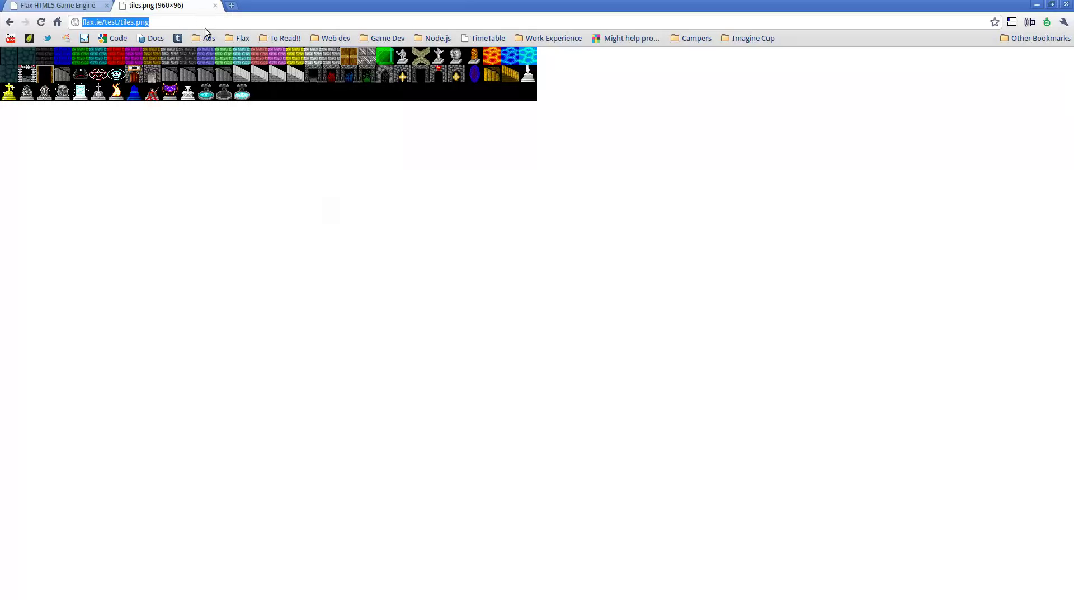
click(69, 8)
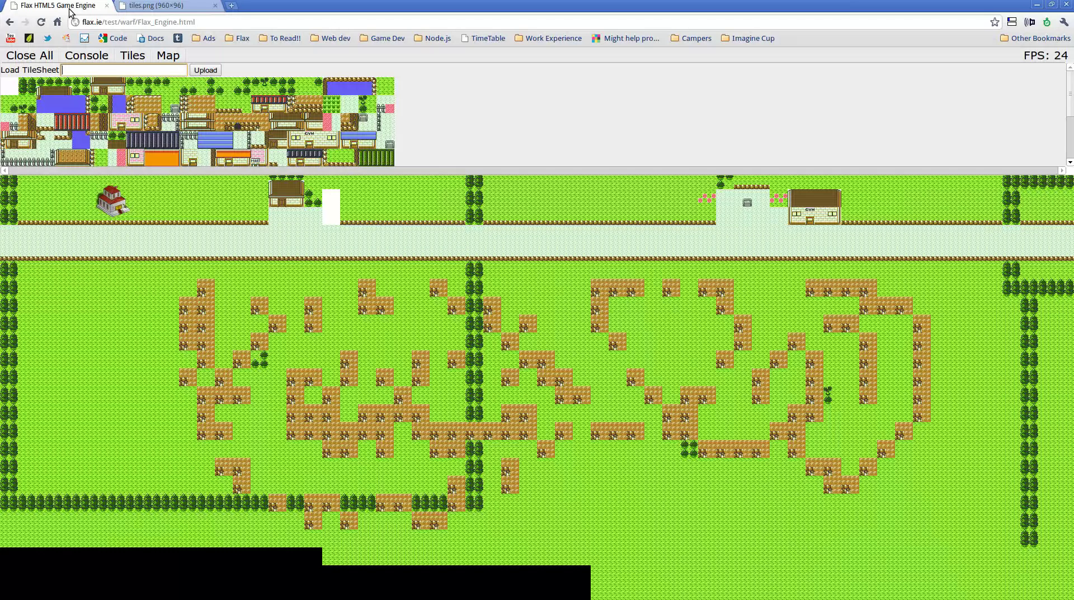
key(ctrl+v)
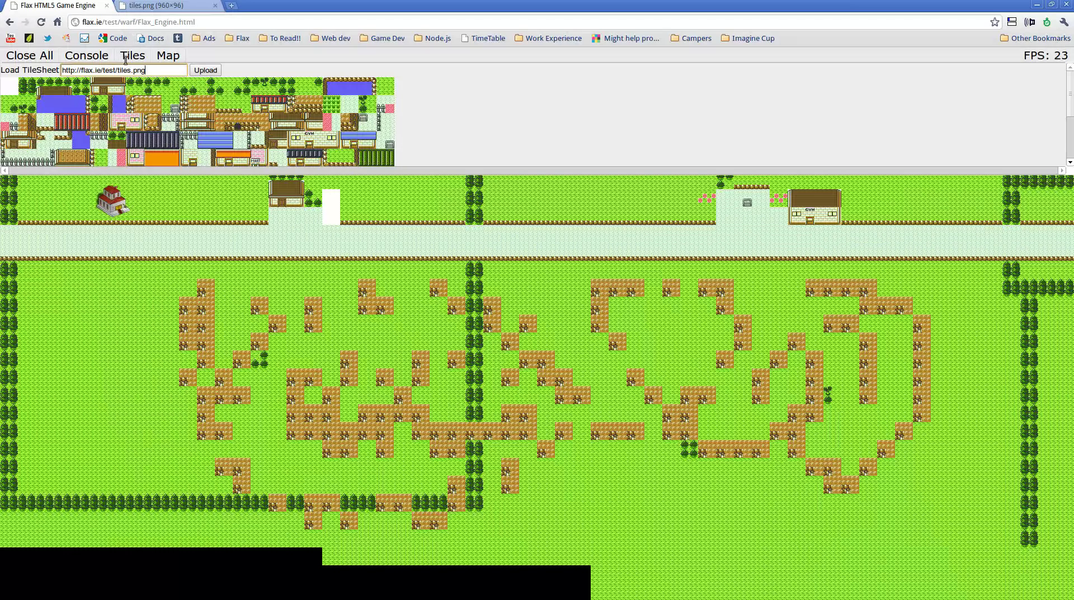
click(200, 75)
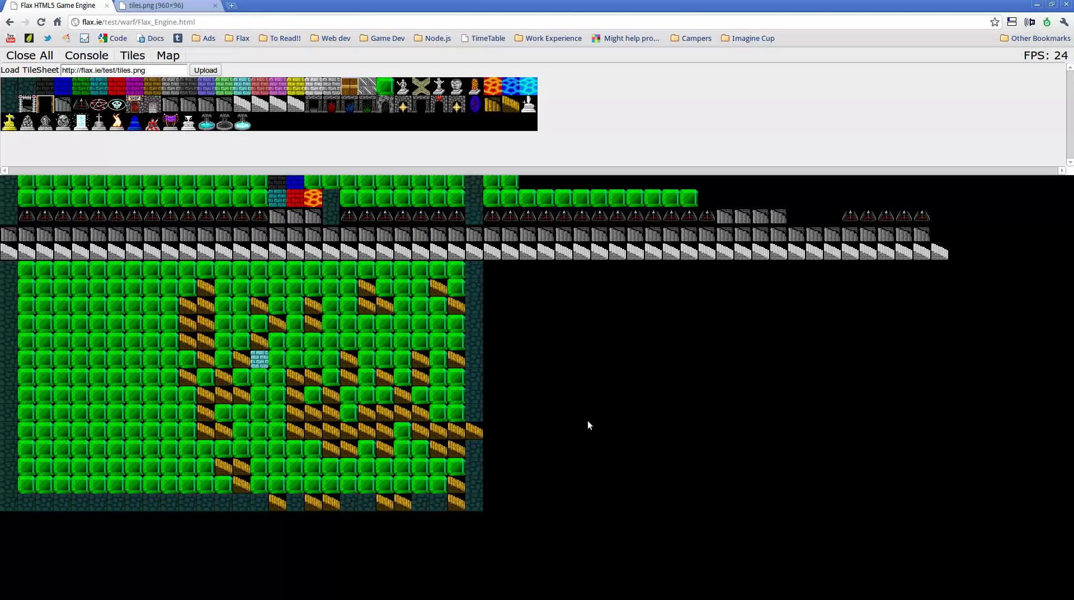
- Scatter yellow statue tiles across the map, close the panel, and reload the page to restore it
mouse_move(480, 316)
mouse_down()
mouse_move(240, 347)
mouse_move(403, 431)
mouse_move(296, 392)
mouse_move(224, 386)
mouse_move(330, 484)
mouse_move(140, 431)
mouse_move(188, 431)
mouse_move(323, 304)
mouse_move(196, 241)
mouse_move(408, 235)
mouse_move(302, 216)
mouse_move(204, 263)
mouse_move(135, 466)
mouse_move(152, 466)
mouse_up()
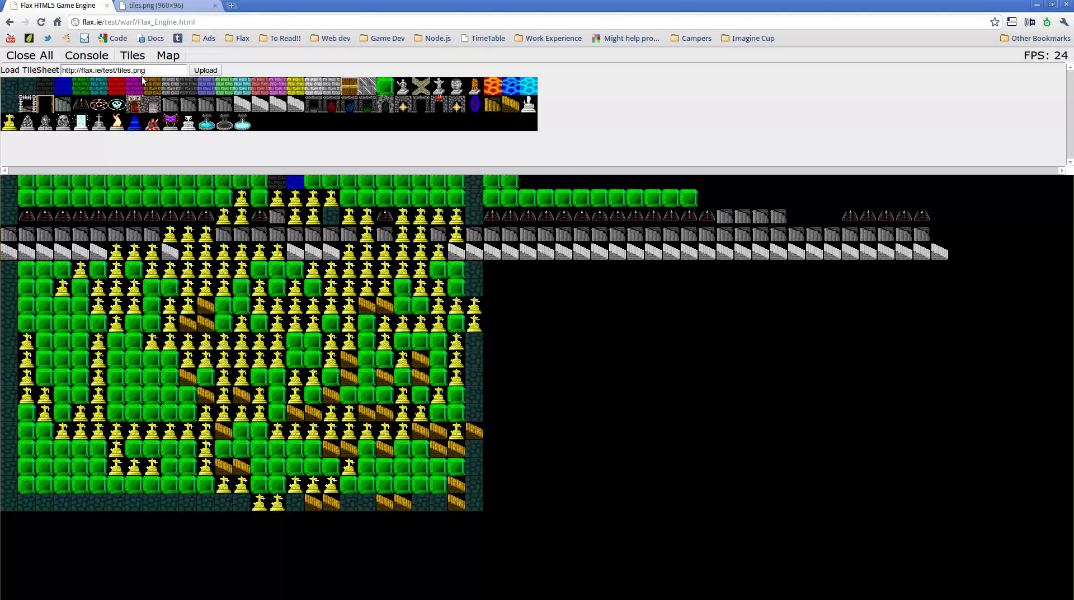
click(44, 55)
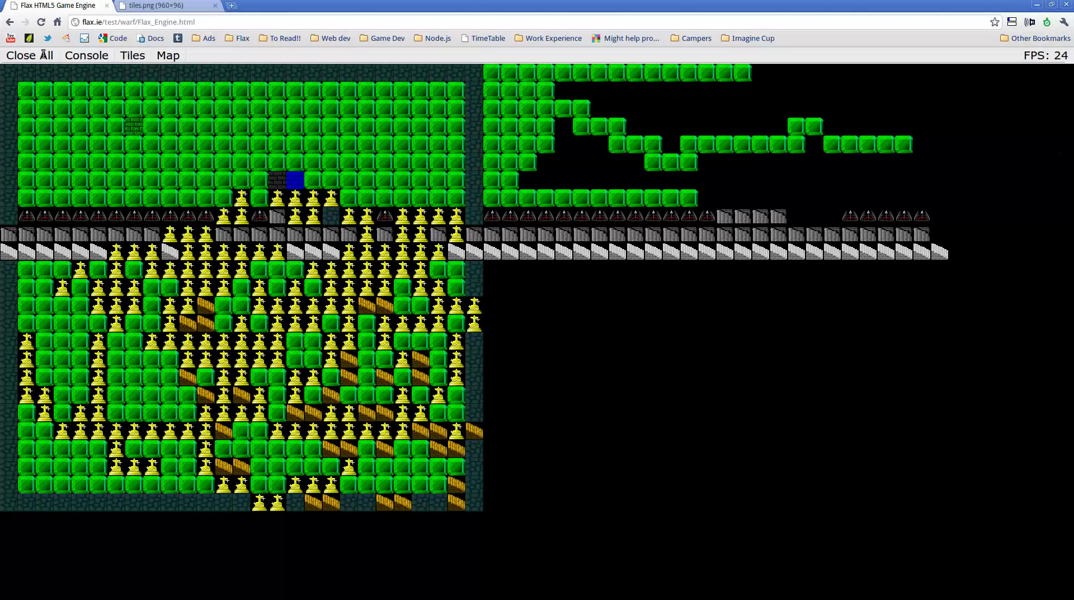
click(41, 22)
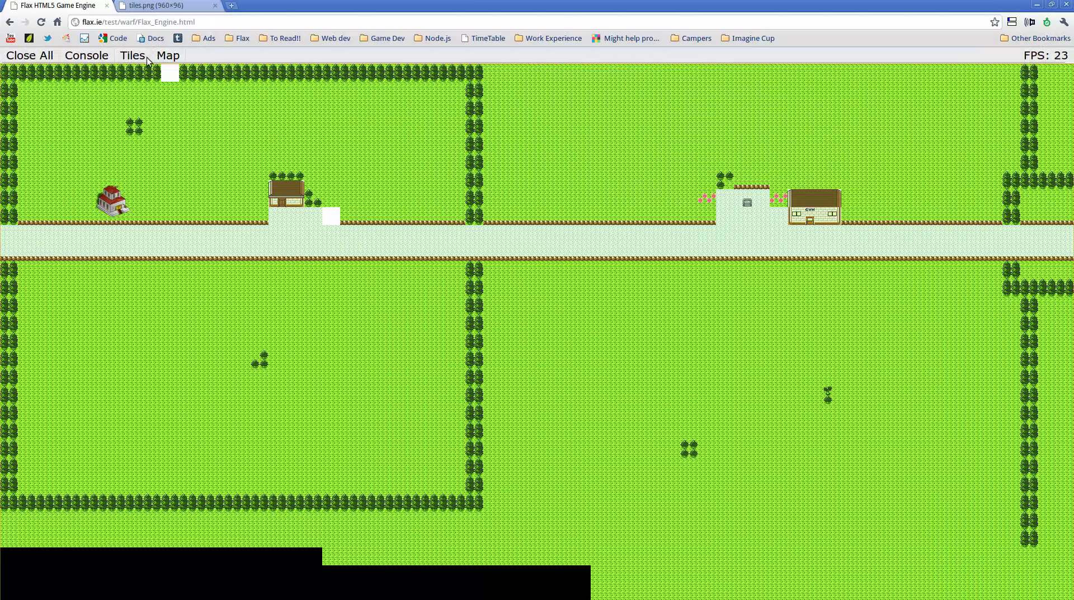
- Paint pink house tiles onto the lower-left field
click(142, 56)
click(122, 128)
mouse_move(119, 364)
mouse_down()
mouse_move(126, 400)
mouse_move(234, 428)
mouse_move(281, 377)
mouse_move(259, 342)
mouse_move(189, 347)
mouse_move(252, 412)
mouse_move(257, 390)
mouse_move(207, 380)
mouse_move(267, 417)
mouse_move(355, 344)
mouse_move(151, 351)
mouse_move(134, 394)
mouse_up()
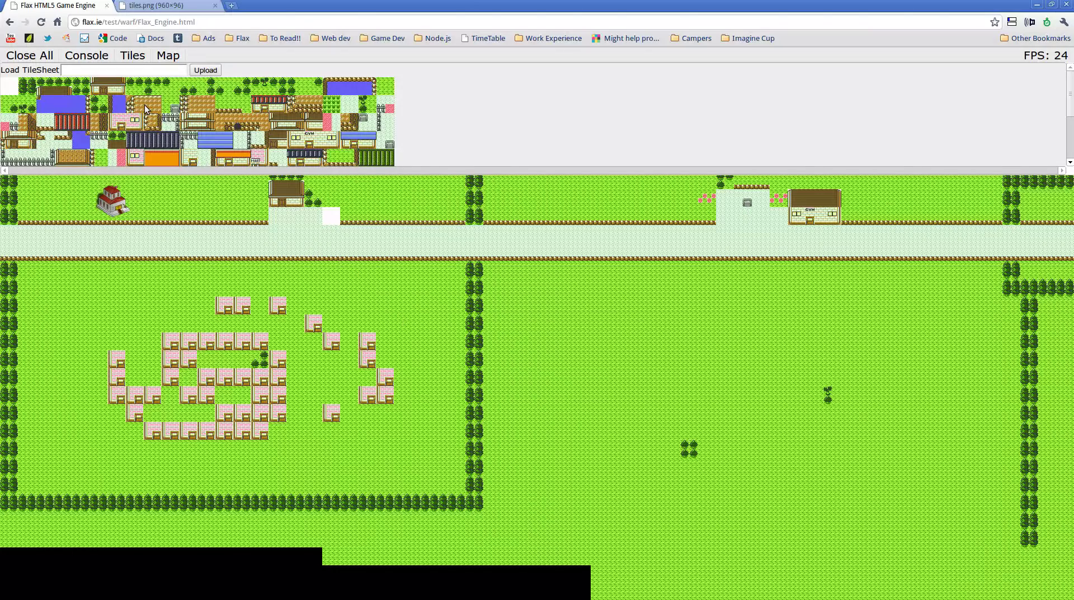
- Export the map as JSON text and select all of it
click(161, 55)
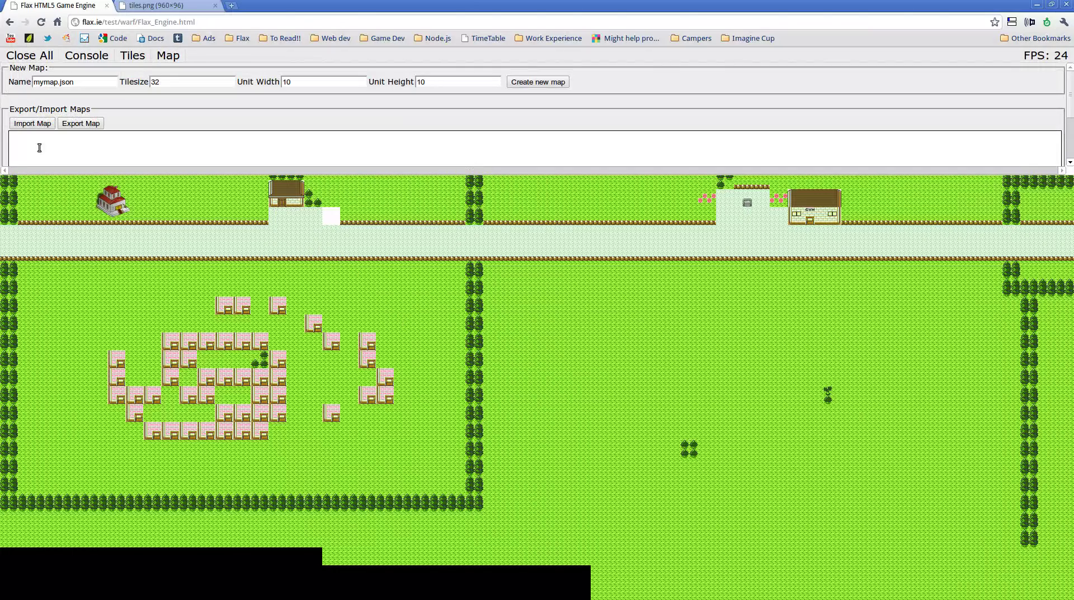
click(94, 124)
click(118, 145)
key(ctrl+a)
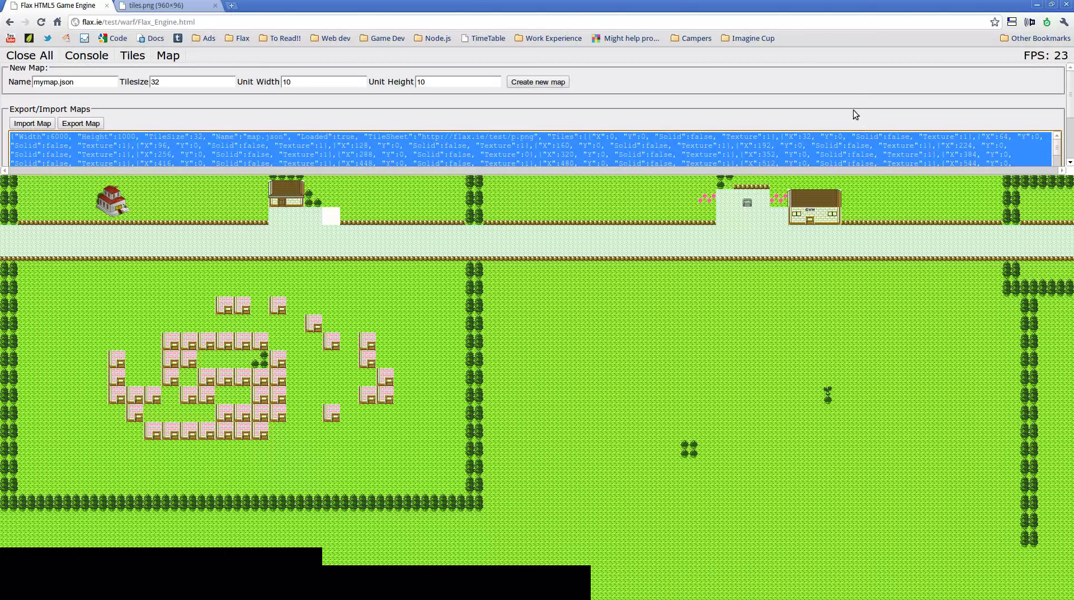
- Reload the page, paste the edited map JSON into the Map panel, and import it
click(42, 23)
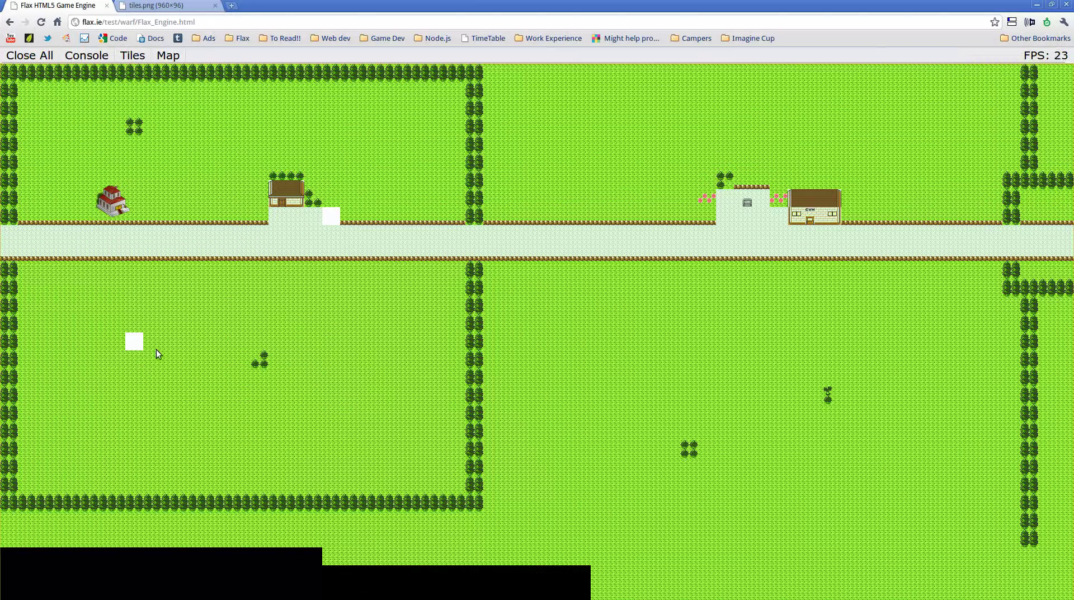
click(164, 56)
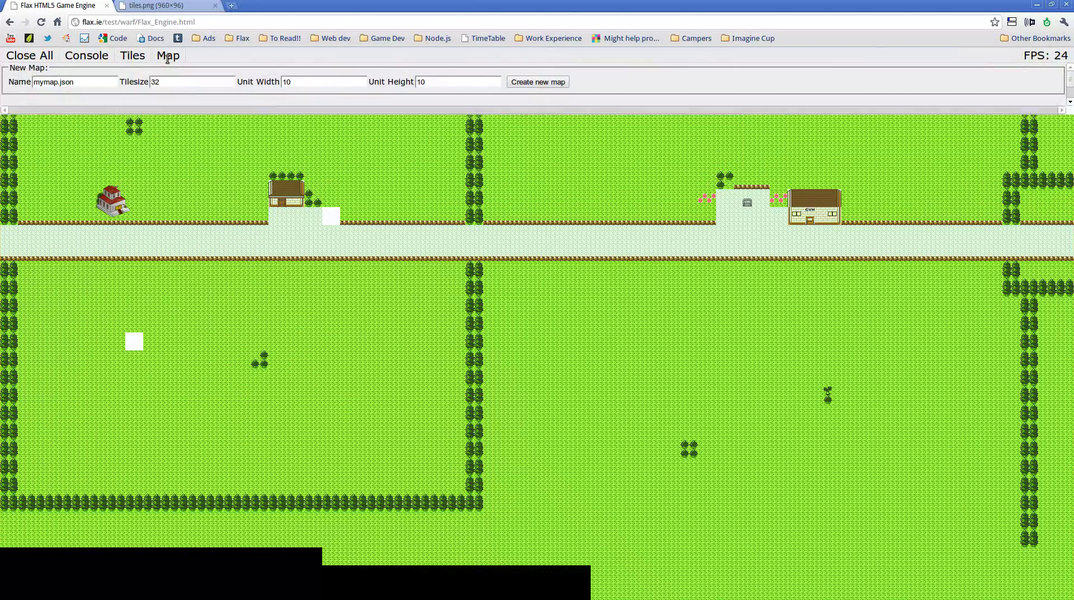
click(127, 149)
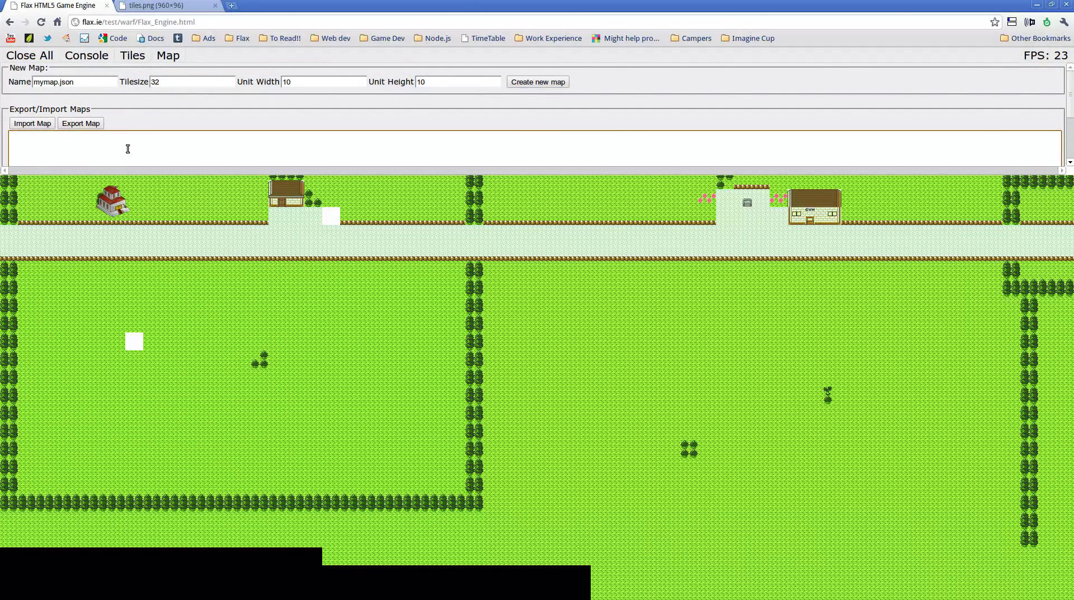
key(ctrl+v)
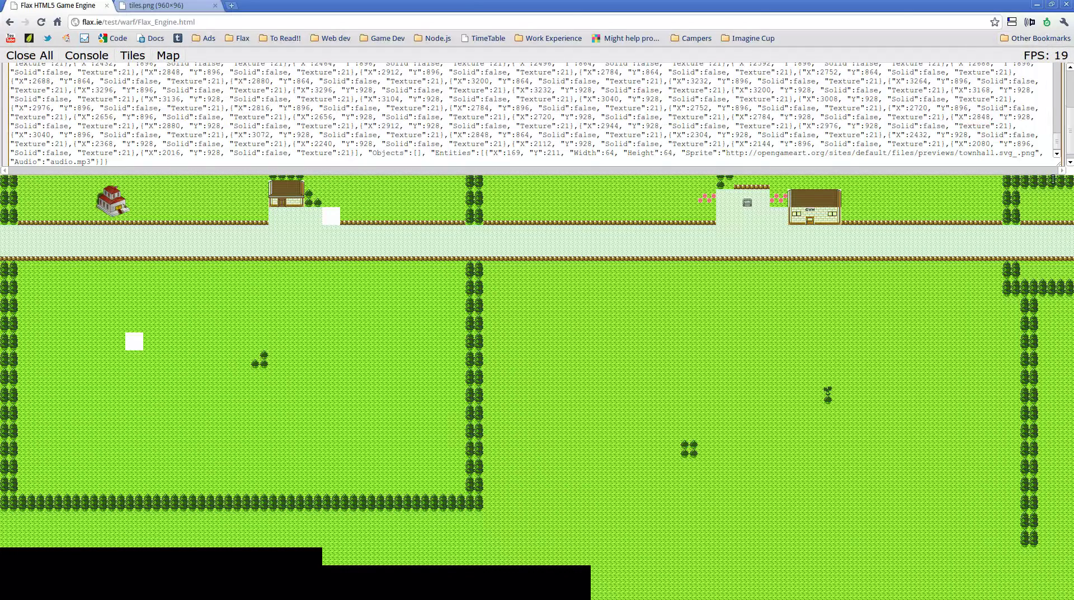
scroll(1069, 143, up, 3)
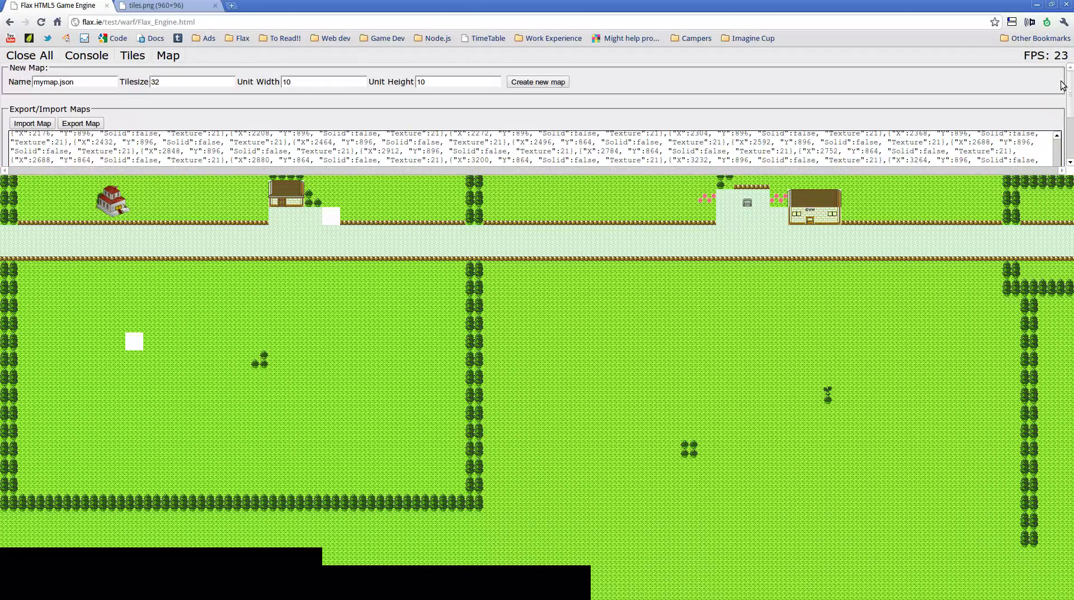
click(47, 127)
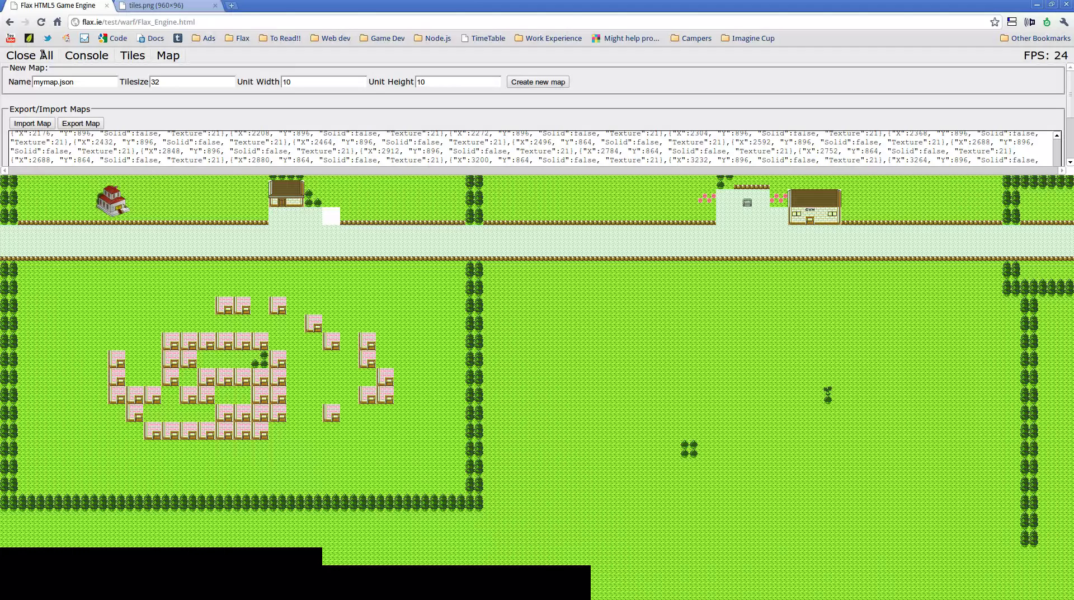
click(76, 56)
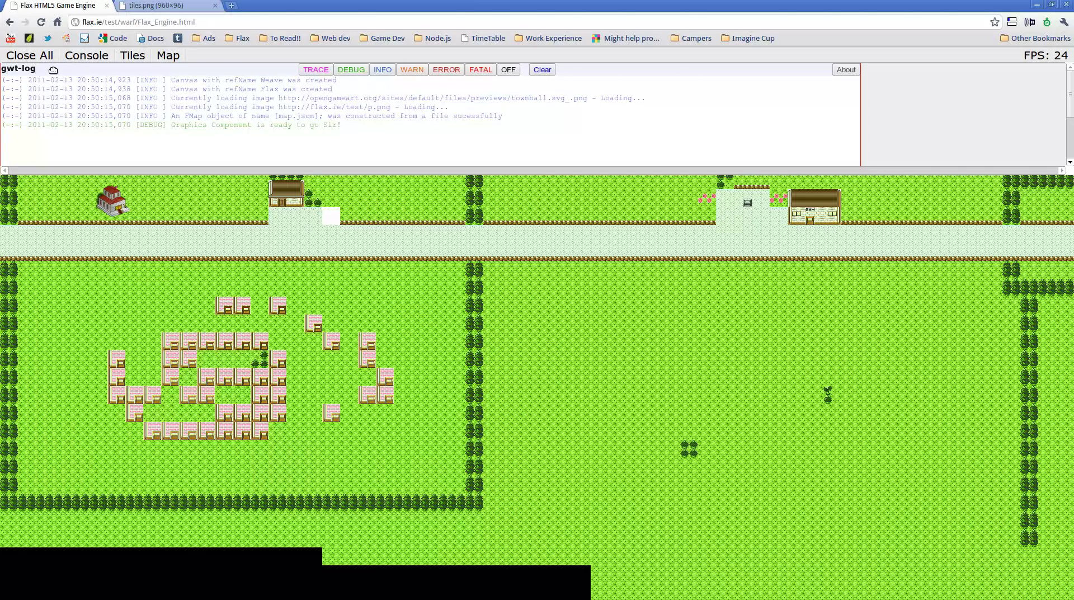
- Return to the Map panel after reviewing the log, then close all panels to show the full map
click(160, 57)
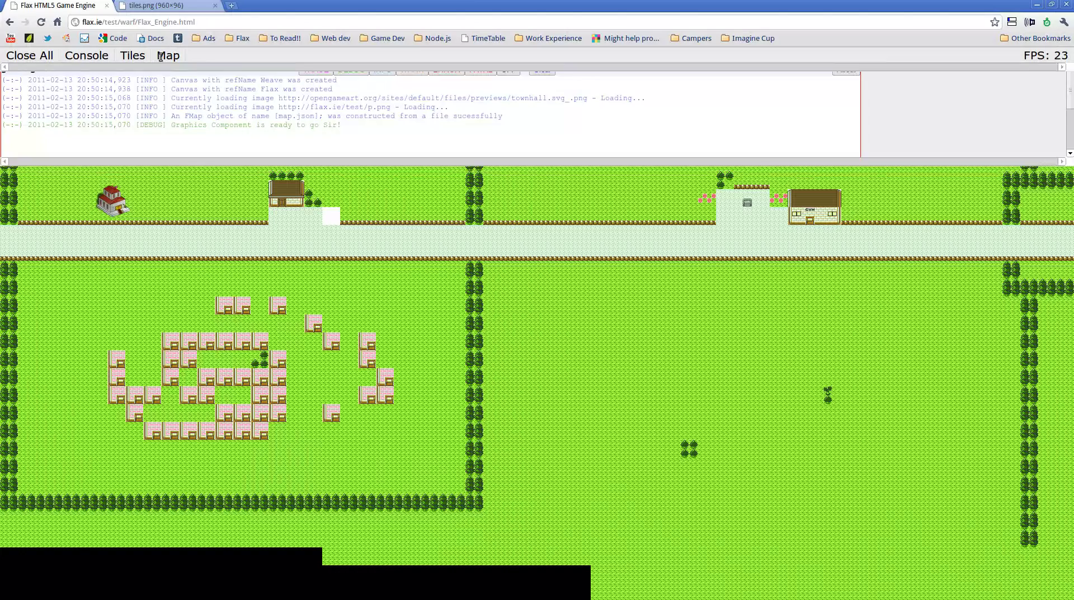
click(29, 56)
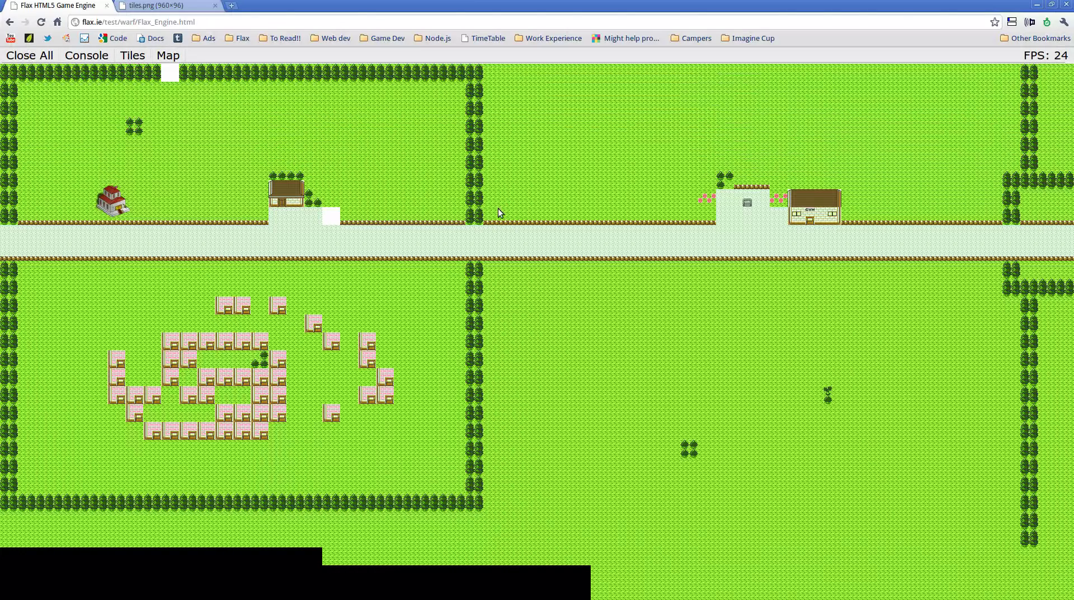
- Pan the map east with the Right arrow key until the trees spelling FLAX are centred
click(561, 284)
key(Right)
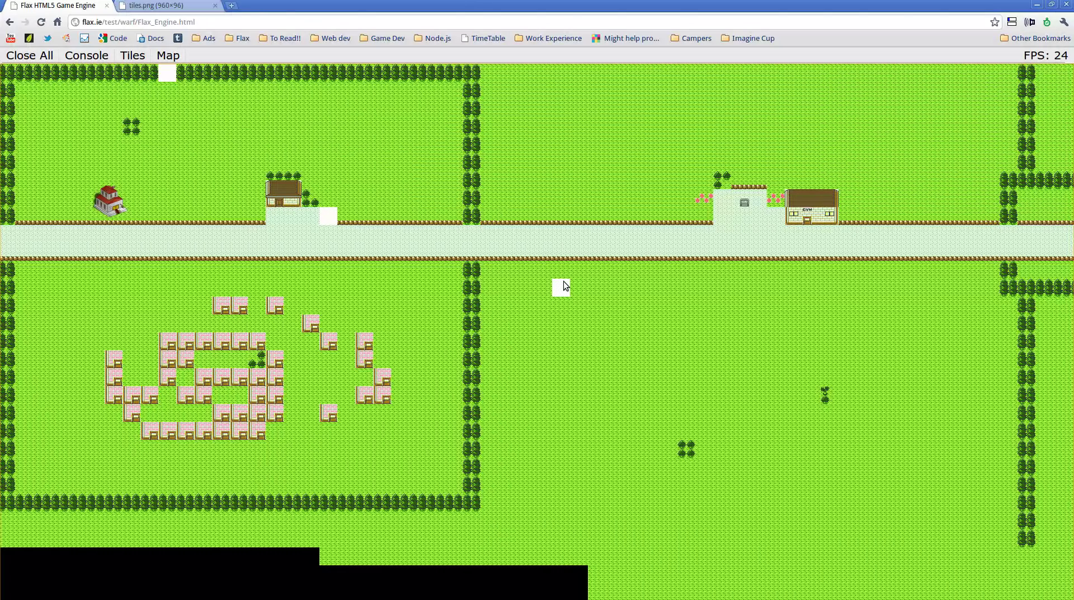
key(Right)
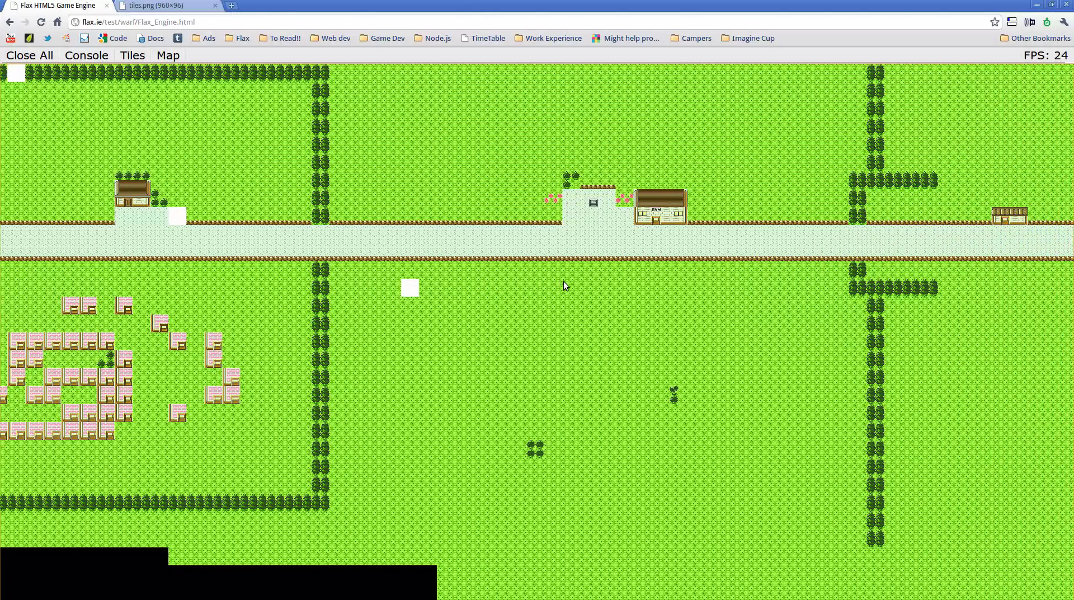
key(Right)
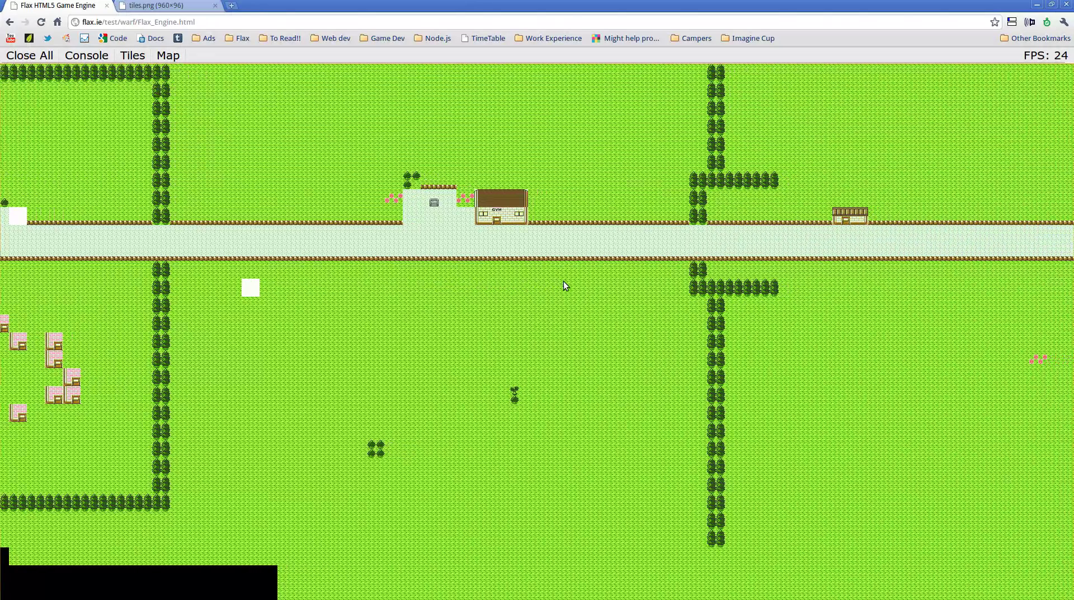
key(Right)
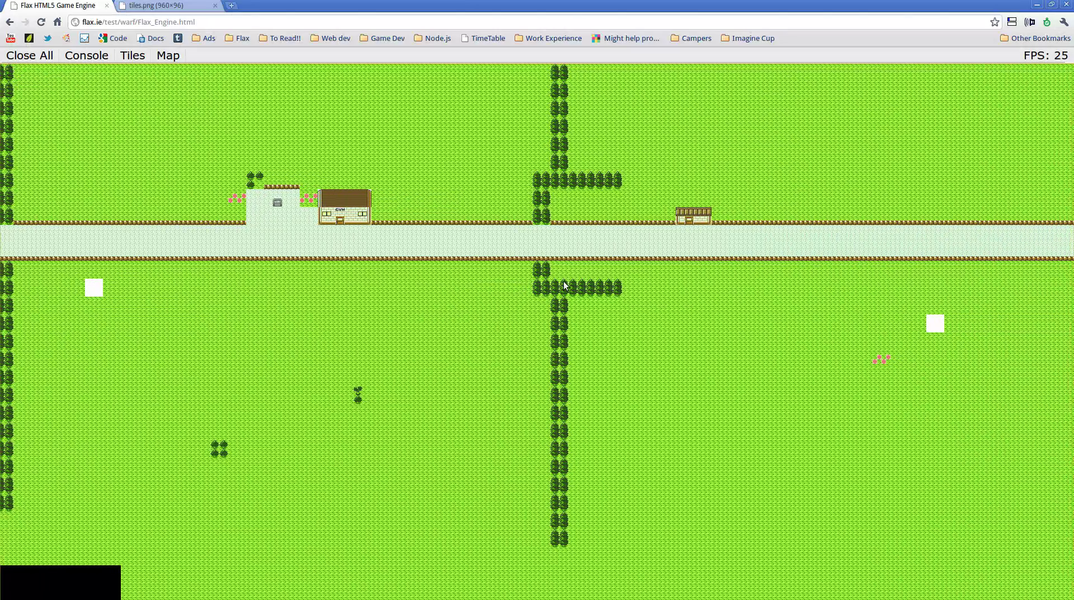
key(Right)
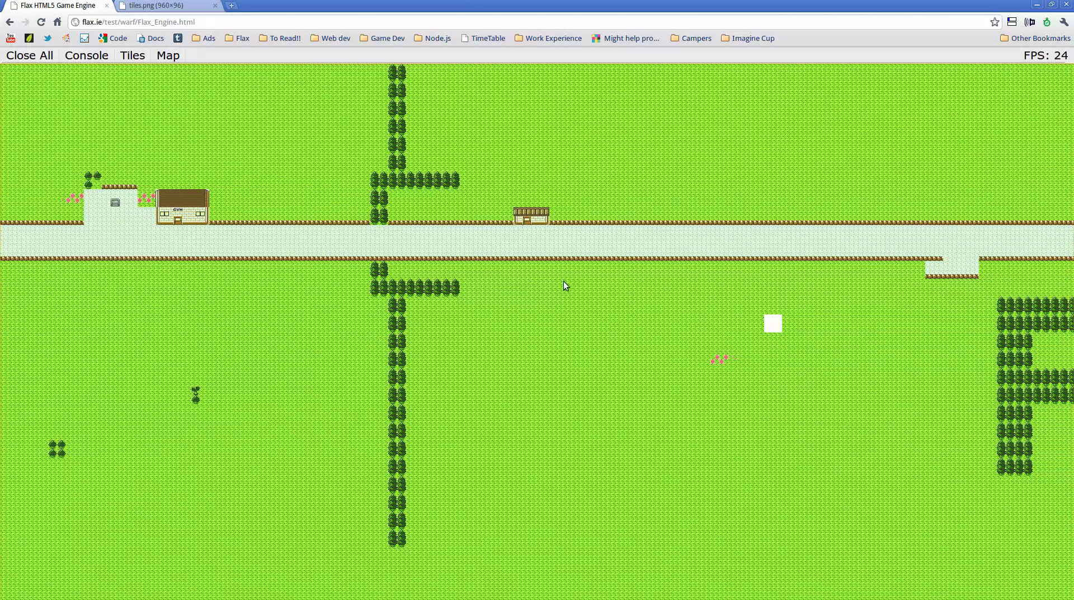
key(Right)
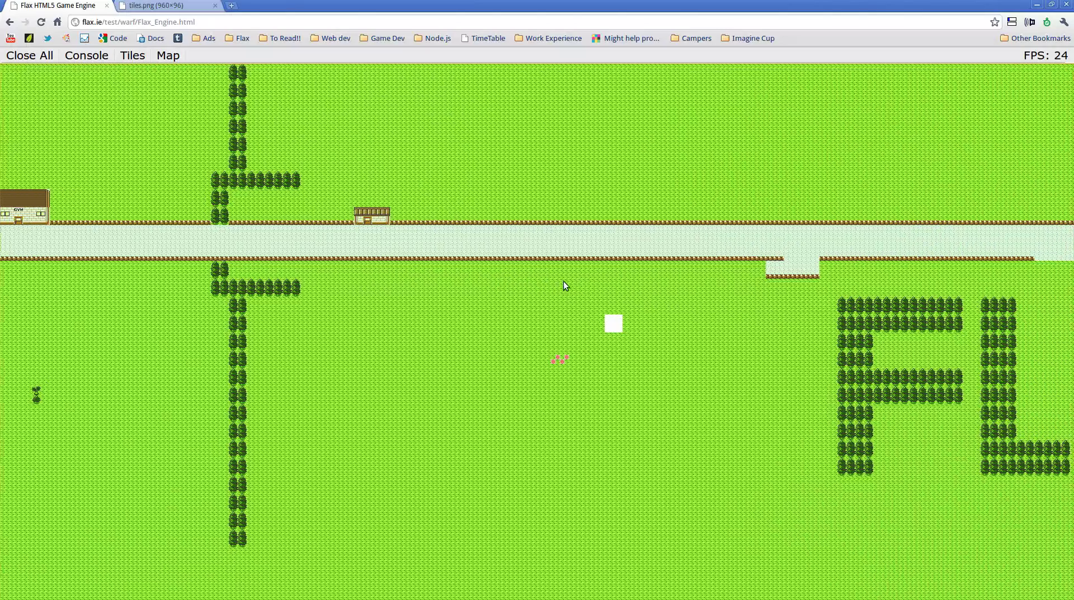
key(Right)
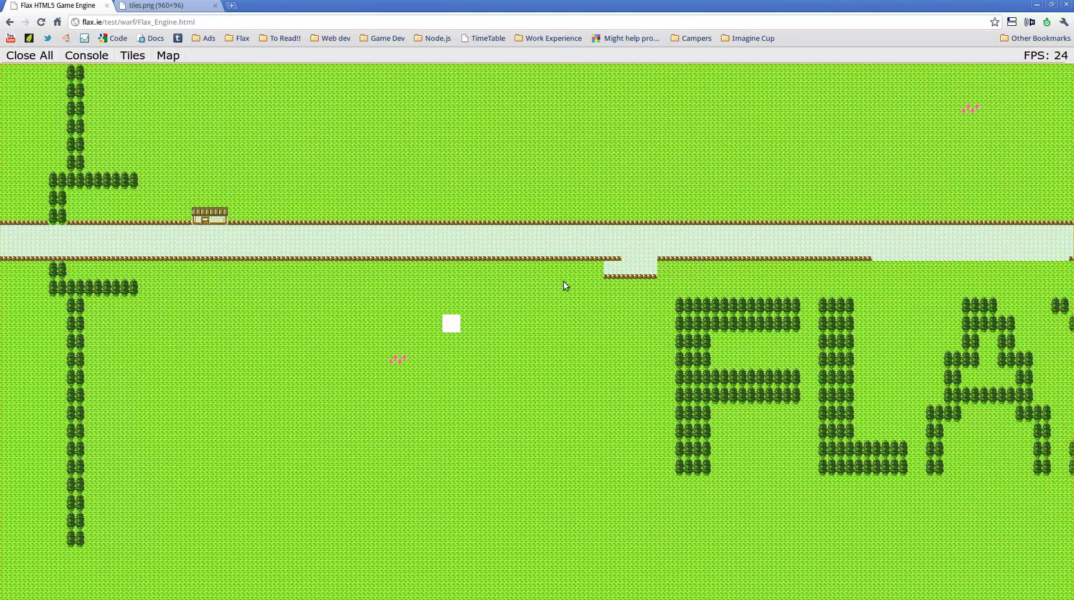
key(Right)
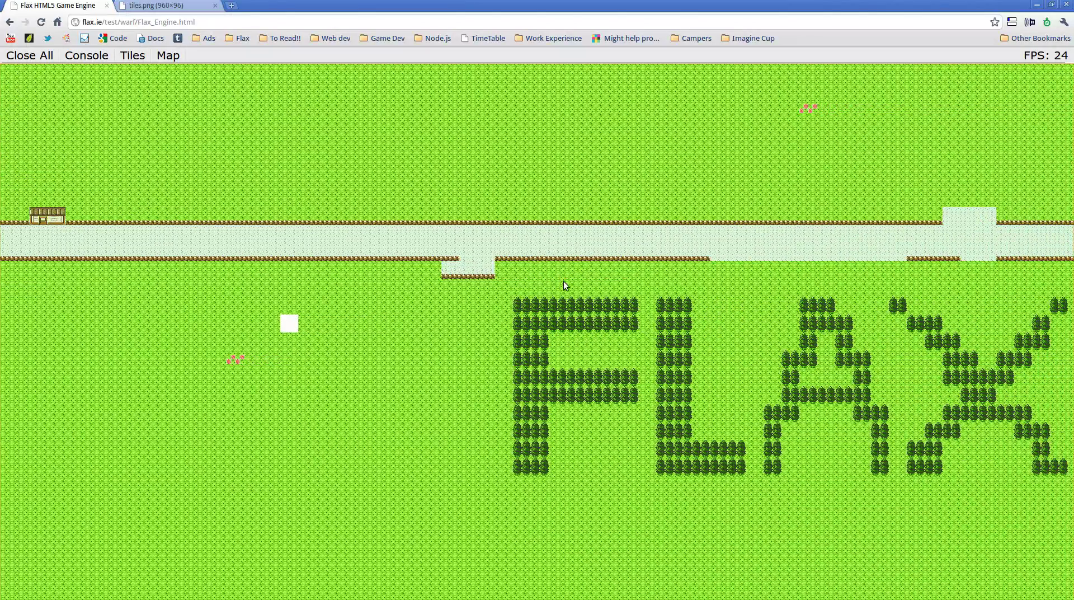
key(Right)
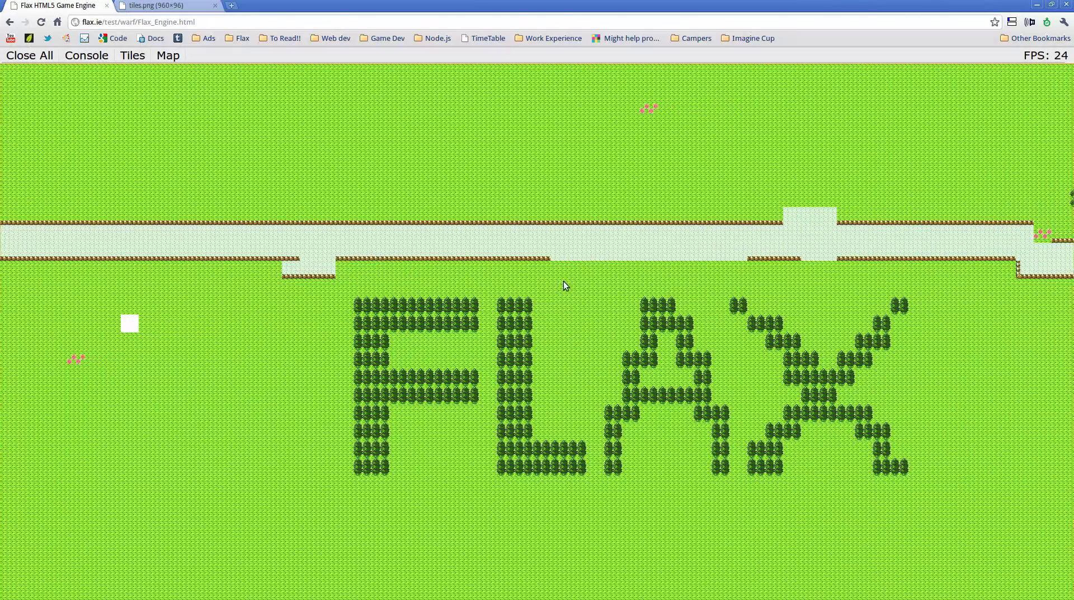
key(Right)
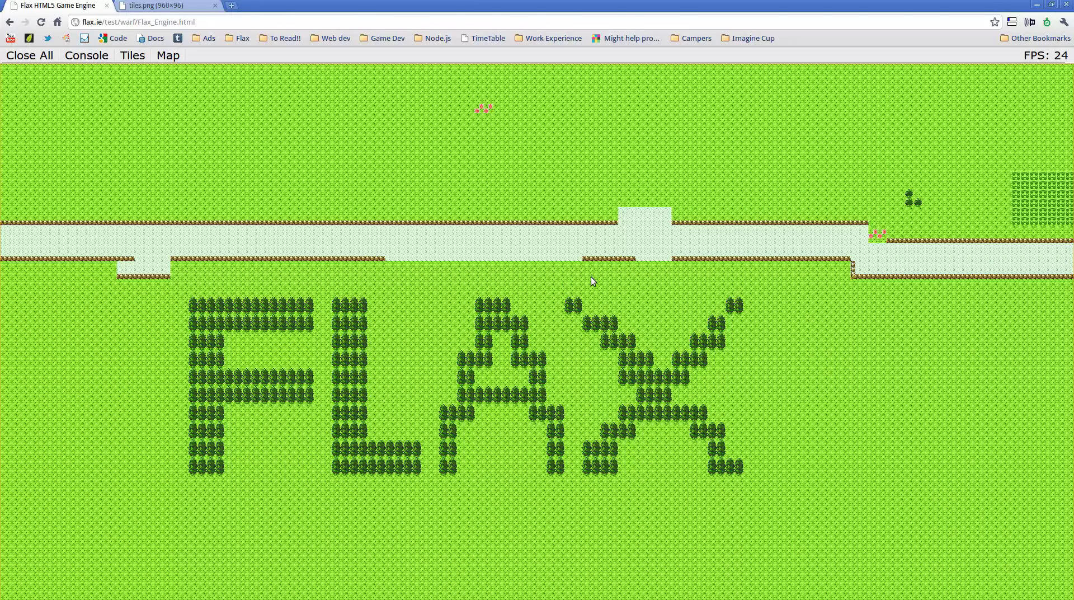
- Open flax.ie from the Flax bookmark in a new tab and switch to it
middle_click(28, 39)
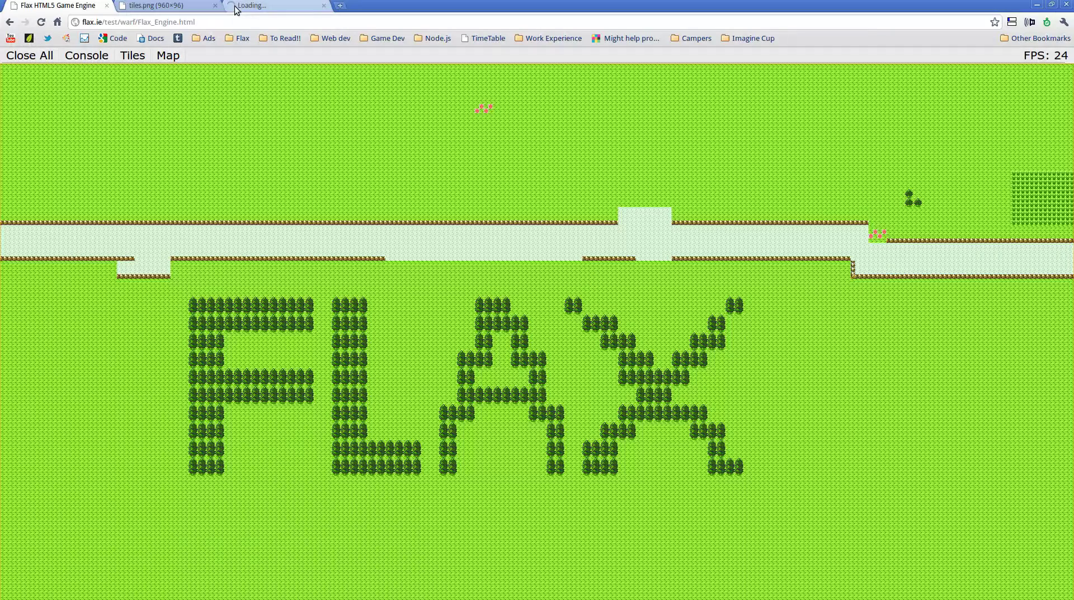
click(236, 10)
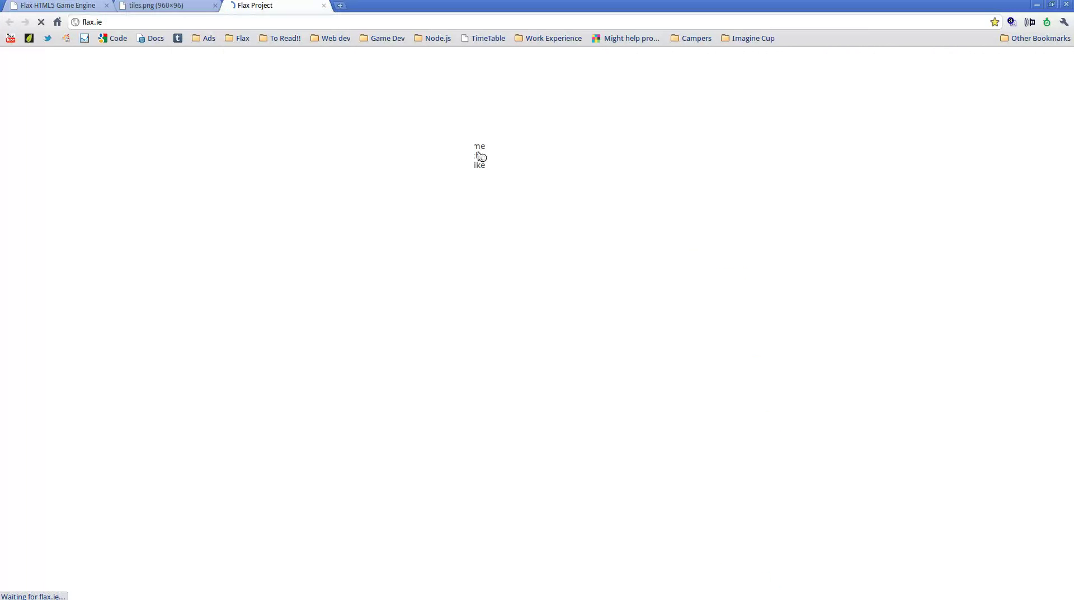